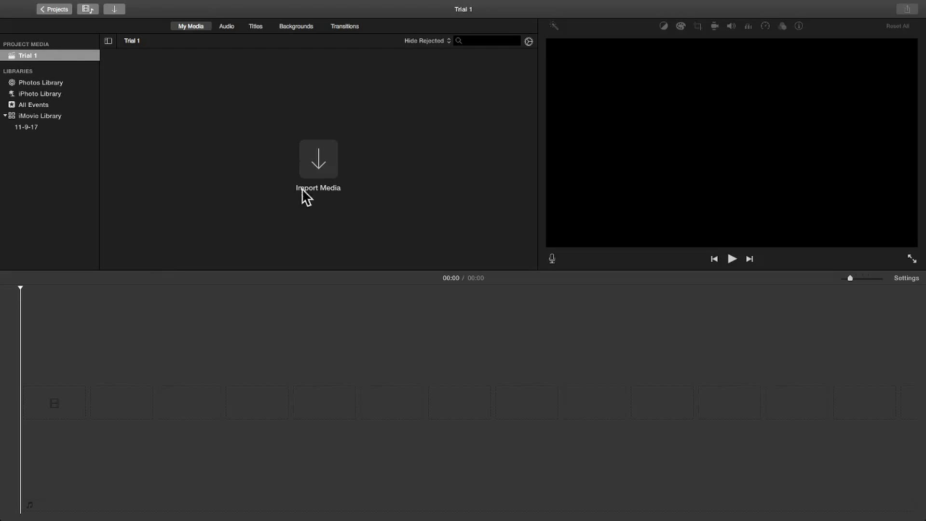
# Open media import and browse the Desktop to the contents of the Videos & Audio folder.
pyautogui.click(111, 11)
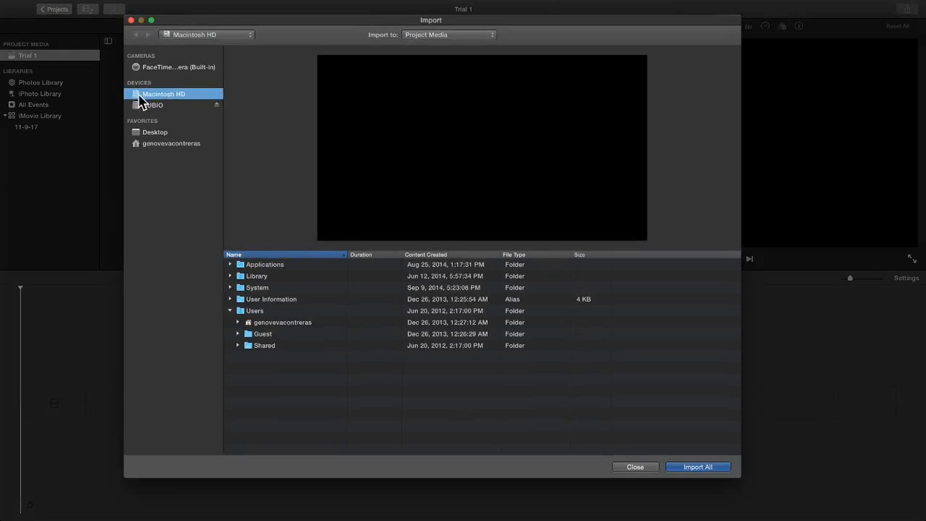
pyautogui.click(149, 131)
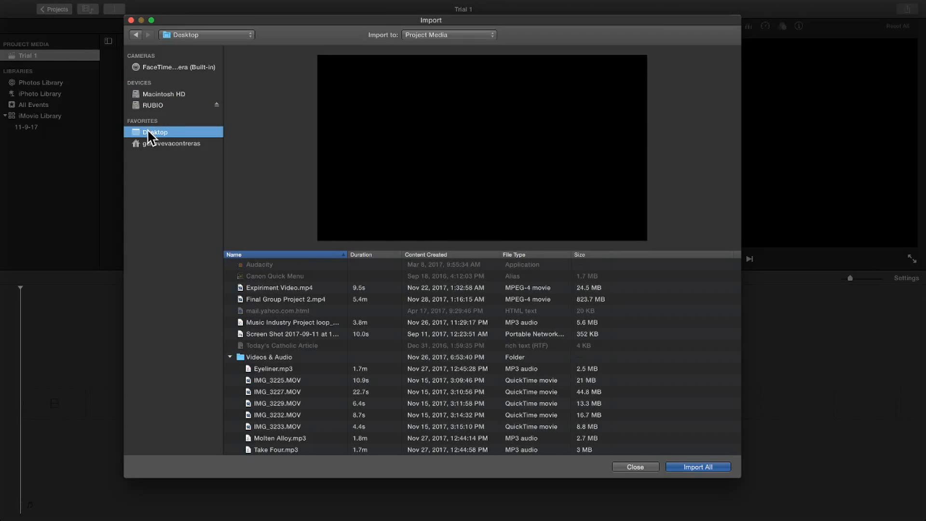
pyautogui.click(231, 357)
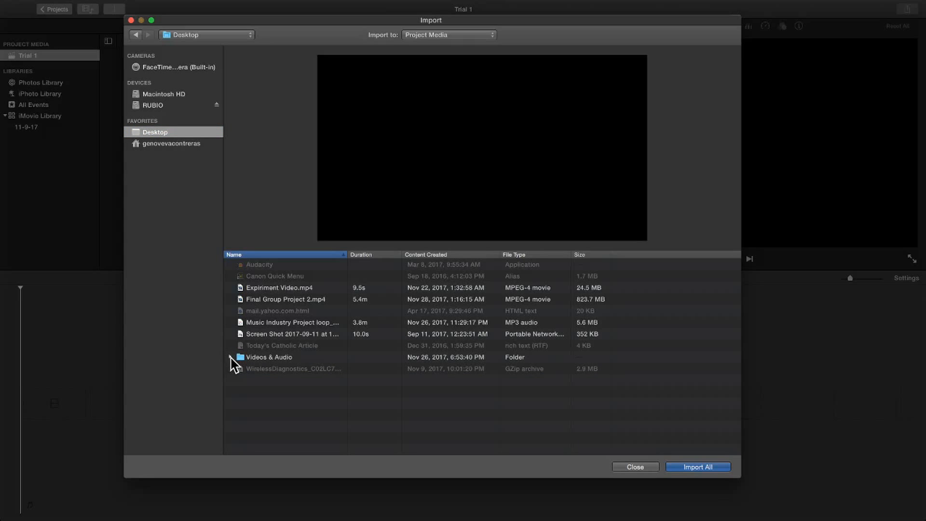
pyautogui.click(230, 357)
pyautogui.scroll(-1, 308, 381)
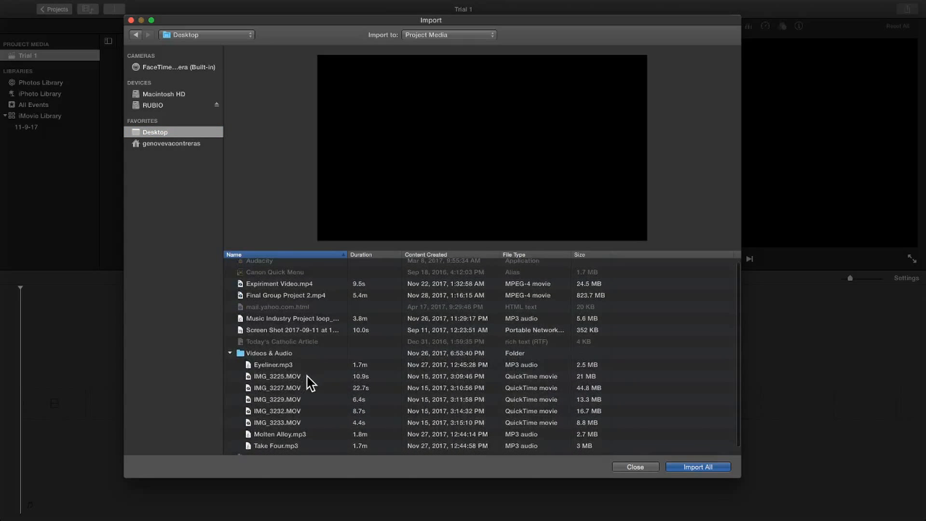
pyautogui.scroll(-1, 307, 376)
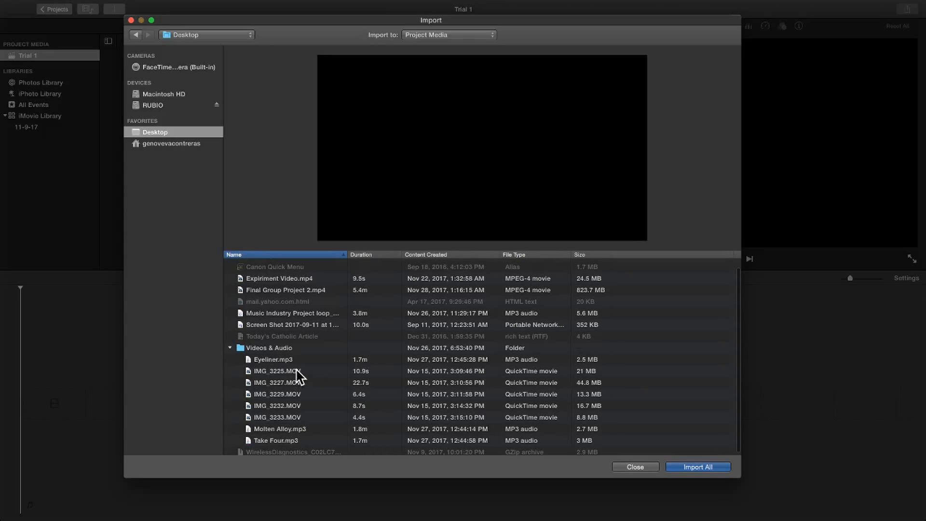
# Import the five movies IMG_3225.MOV, IMG_3227.MOV, IMG_3229.MOV, IMG_3232.MOV and IMG_3233.MOV into the project media.
pyautogui.click(296, 372)
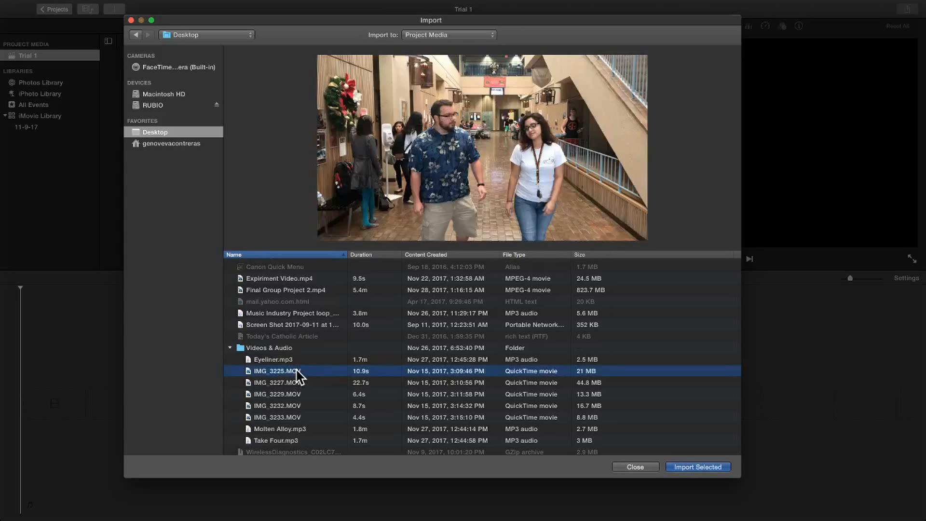
pyautogui.hotkey('shift', 'Down')
pyautogui.hotkey('shift', 'Down')
pyautogui.hotkey('shift', 'Down')
pyautogui.hotkey('shift', 'Down')
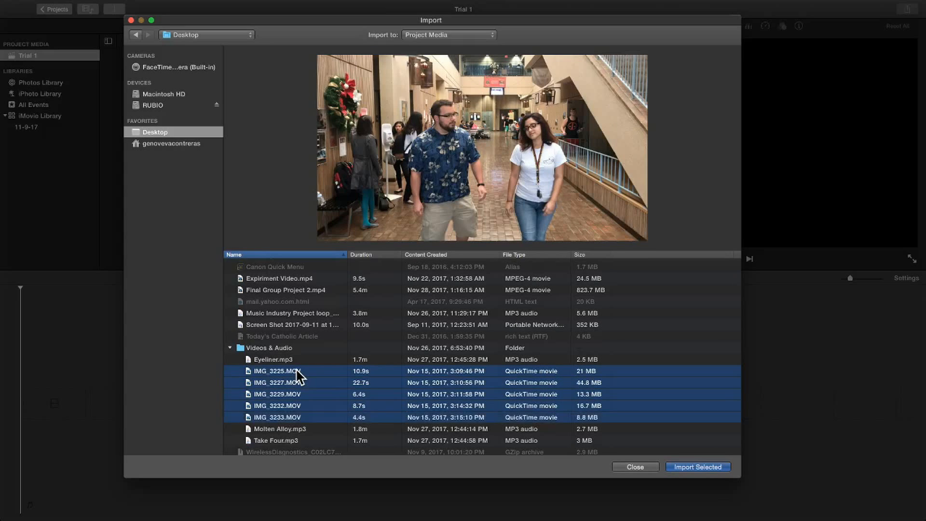
pyautogui.scroll(1, 296, 369)
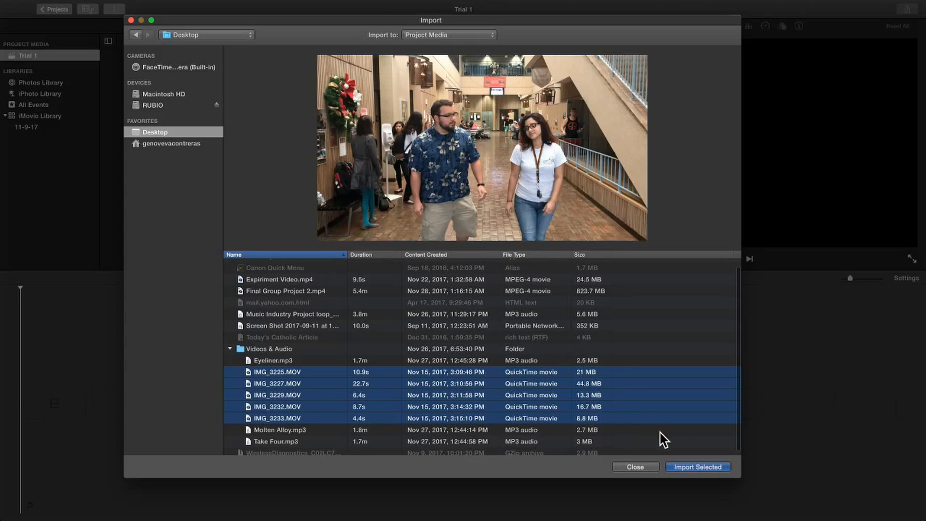
pyautogui.click(700, 467)
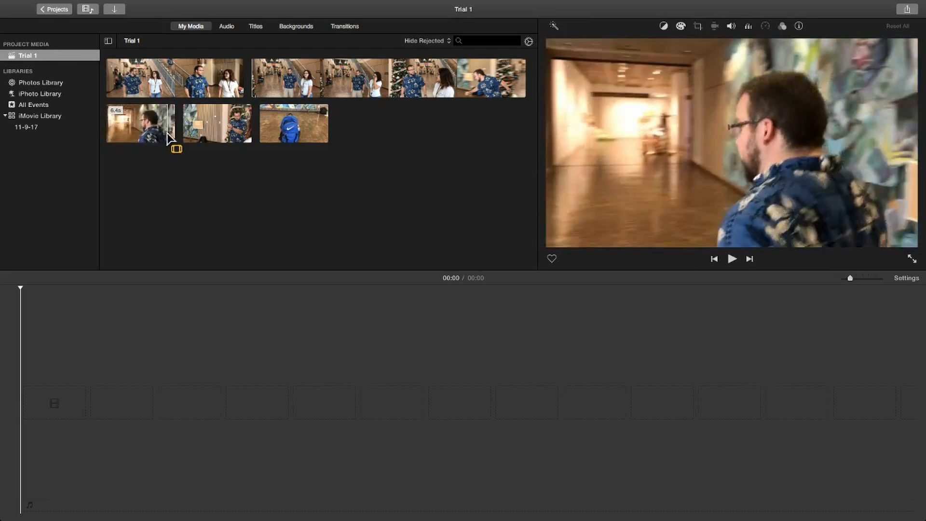
# Place the closing portions of the first three media clips one after another in the timeline, the first about 4.7 s long.
pyautogui.moveTo(243, 83); pyautogui.dragTo(169, 80)
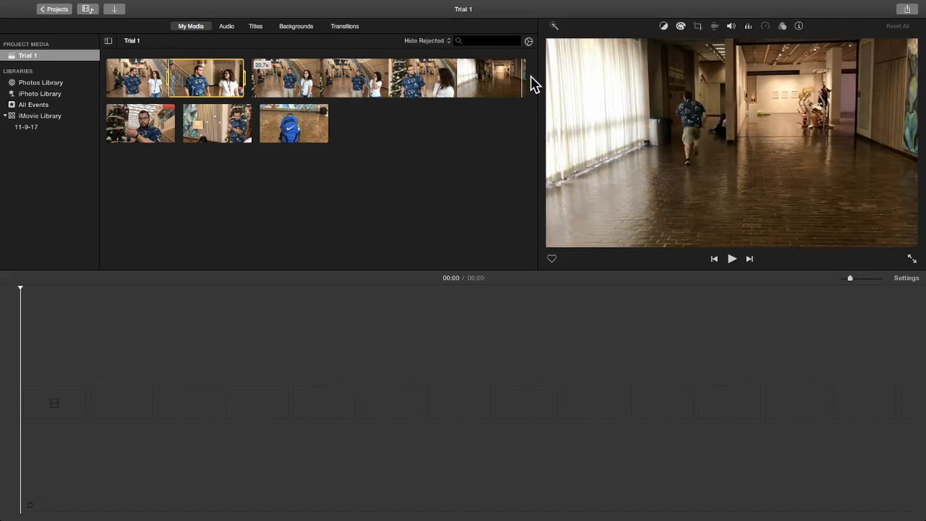
pyautogui.moveTo(525, 77); pyautogui.dragTo(408, 99)
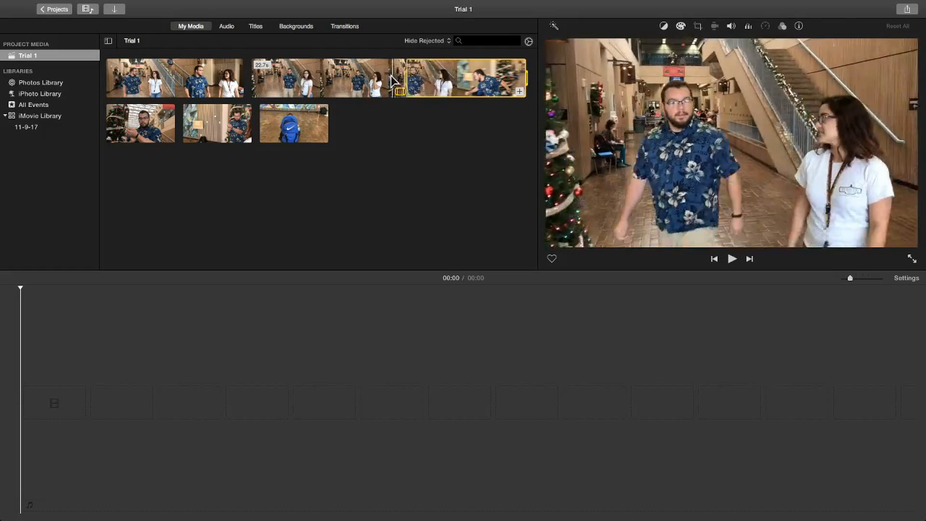
pyautogui.moveTo(243, 83); pyautogui.dragTo(51, 412)
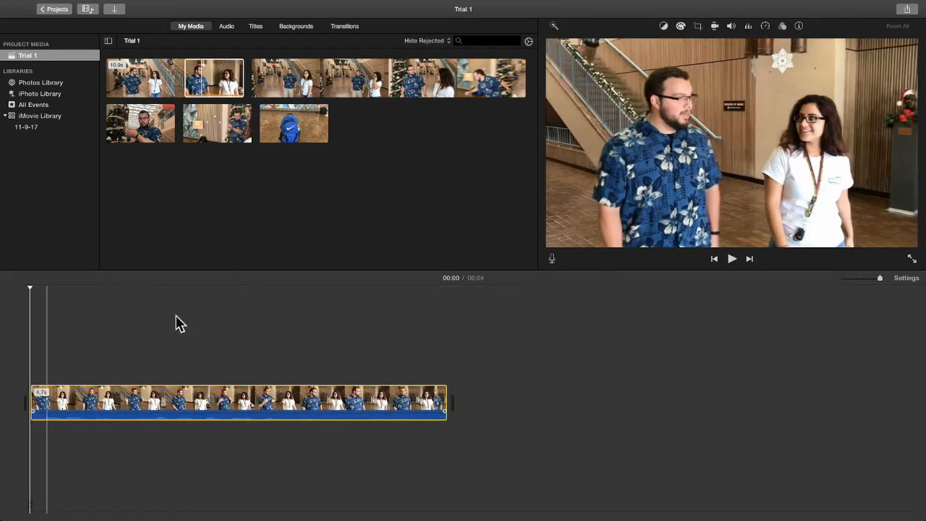
pyautogui.moveTo(524, 82); pyautogui.dragTo(497, 403)
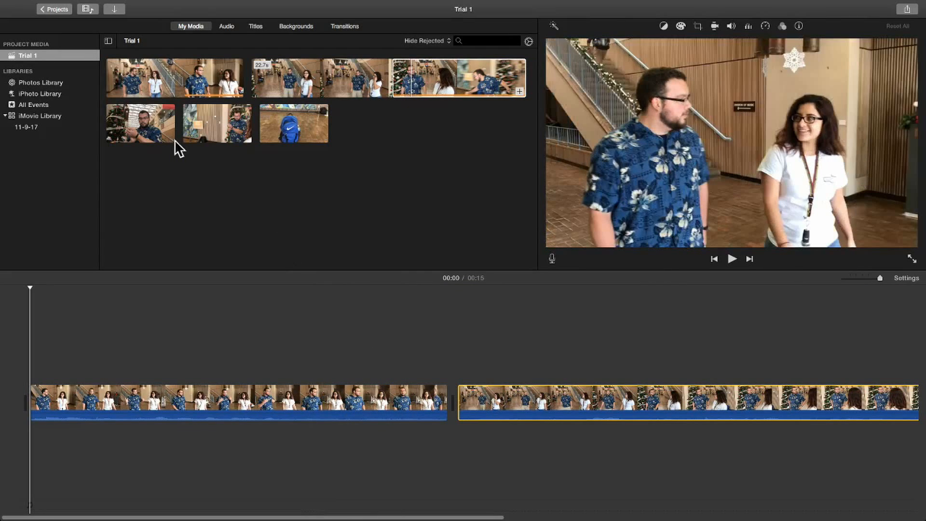
pyautogui.click(168, 135)
pyautogui.click(169, 137)
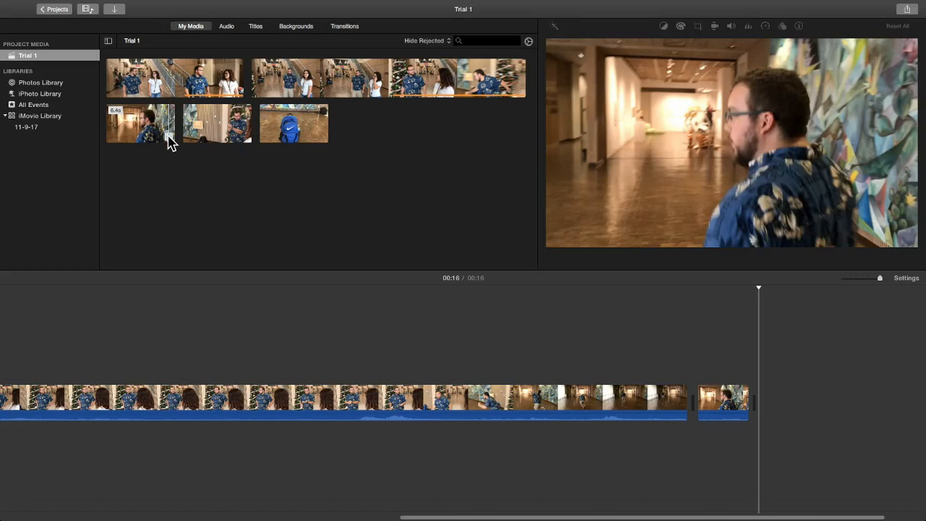
# Add a Fade to Black transition between the first and second timeline clips.
pyautogui.hscroll(-1, 337, 440)
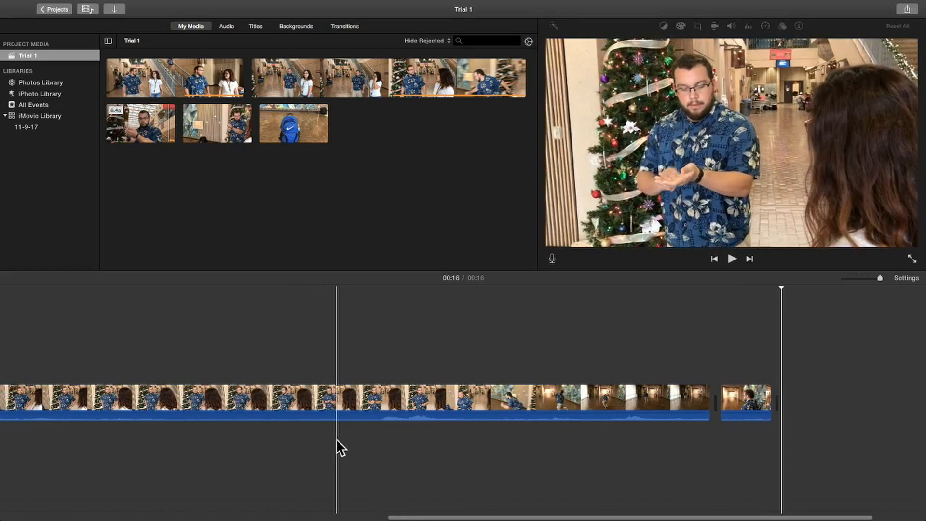
pyautogui.hscroll(-4, 340, 440)
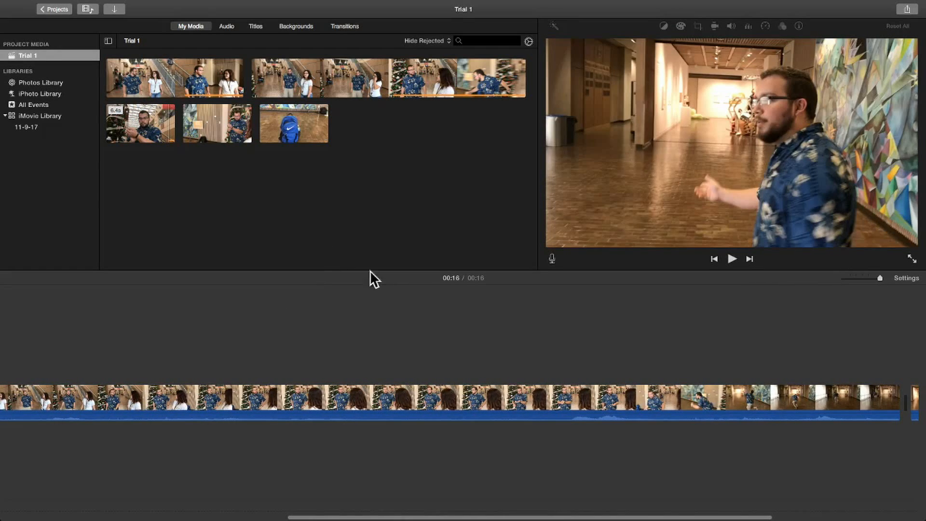
pyautogui.hscroll(-8, 451, 371)
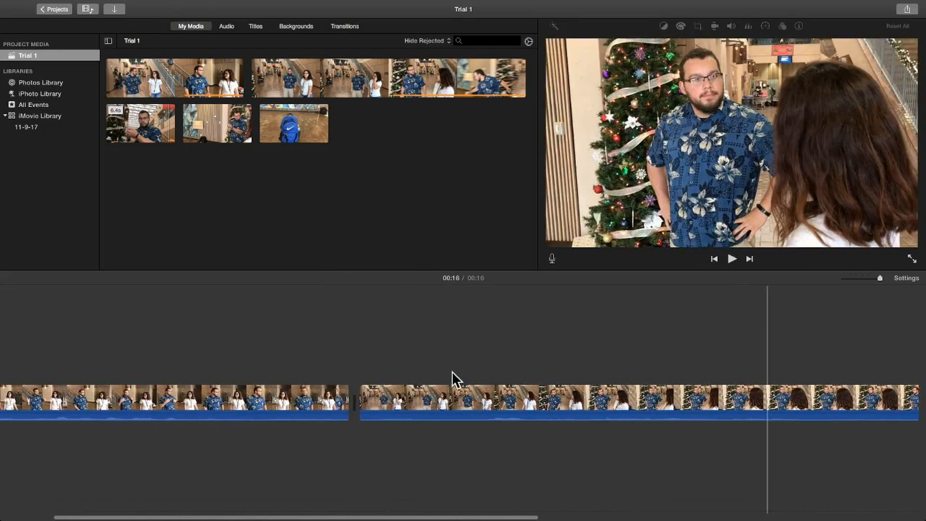
pyautogui.click(345, 26)
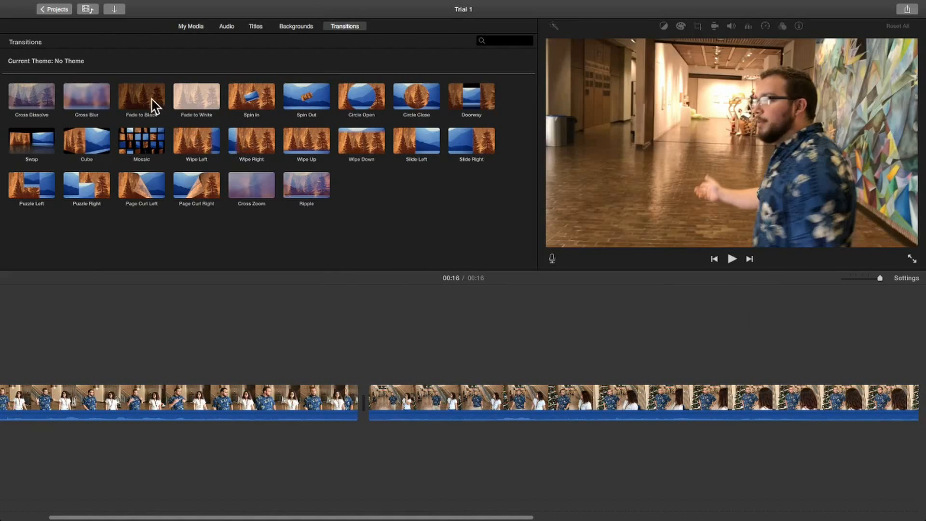
pyautogui.moveTo(151, 103); pyautogui.dragTo(272, 403)
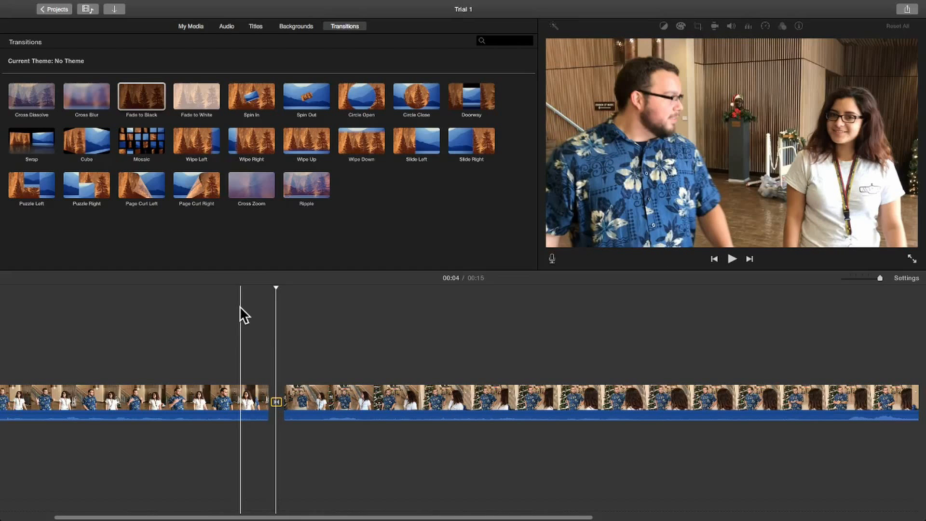
# Color-correct the first timeline clip by adjusting contrast, saturation and color temperature, and apply automatic enhancement.
pyautogui.hscroll(-5, 85, 340)
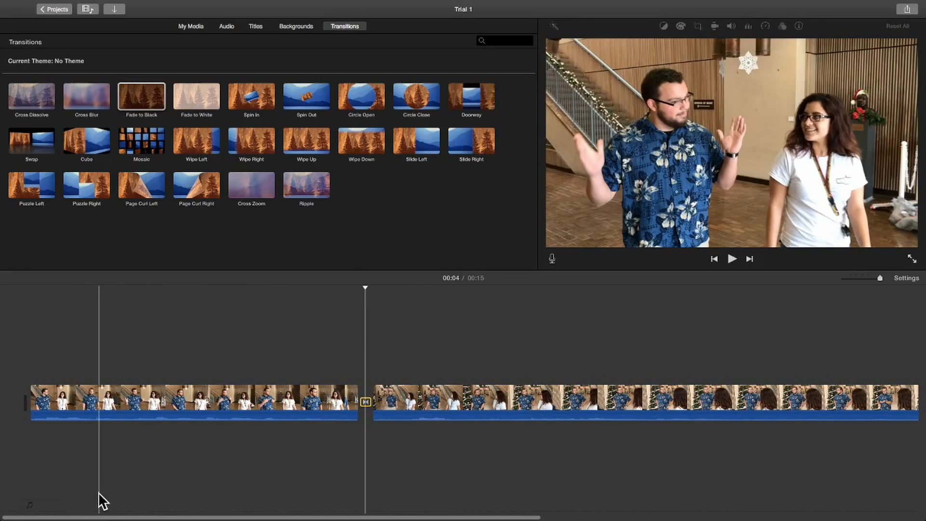
pyautogui.hscroll(1, 98, 492)
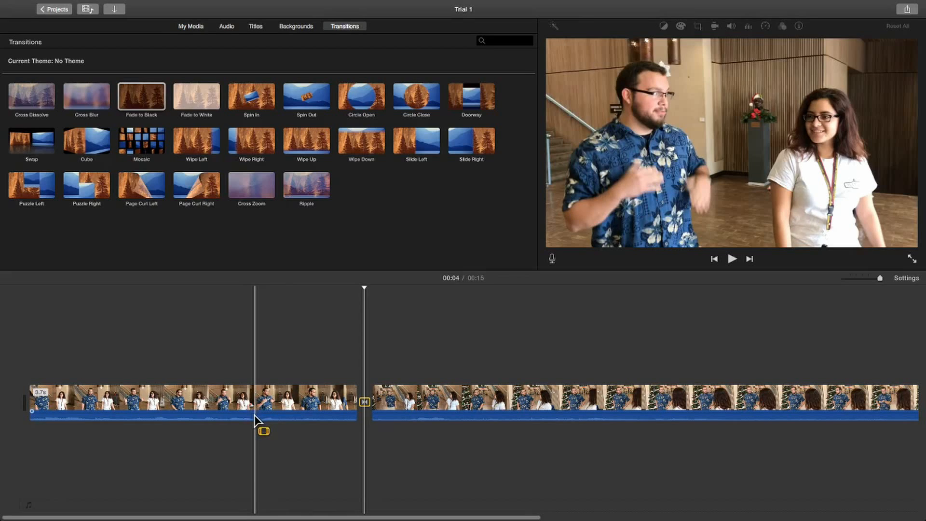
pyautogui.click(254, 414)
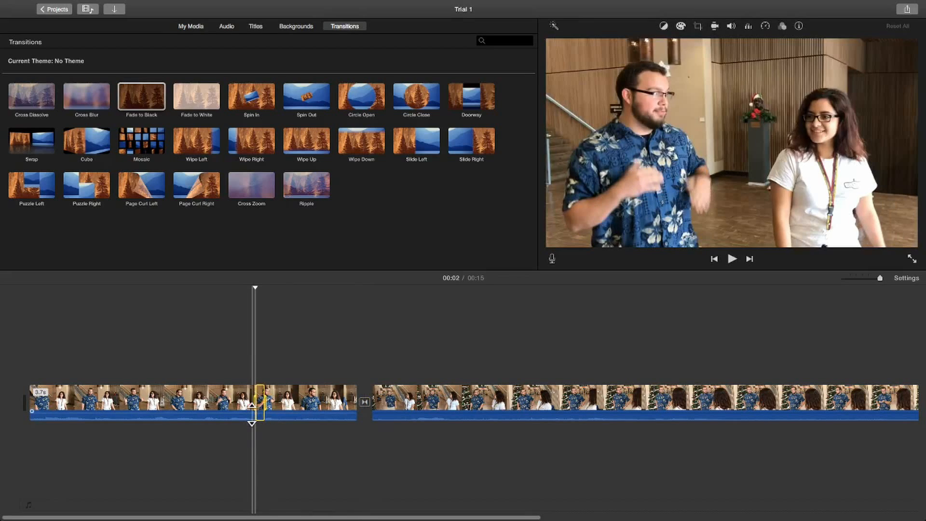
pyautogui.moveTo(252, 413); pyautogui.dragTo(251, 410)
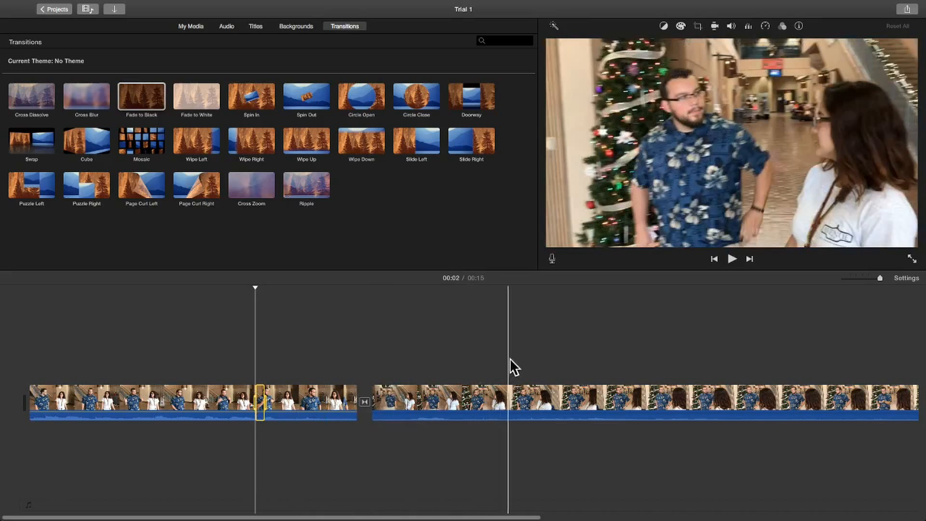
pyautogui.click(664, 27)
pyautogui.click(679, 27)
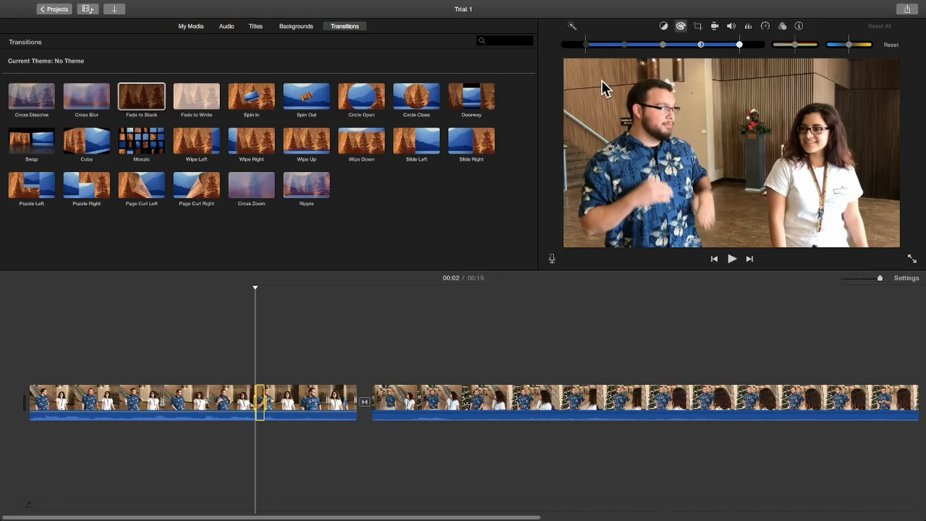
pyautogui.moveTo(664, 45); pyautogui.dragTo(711, 46)
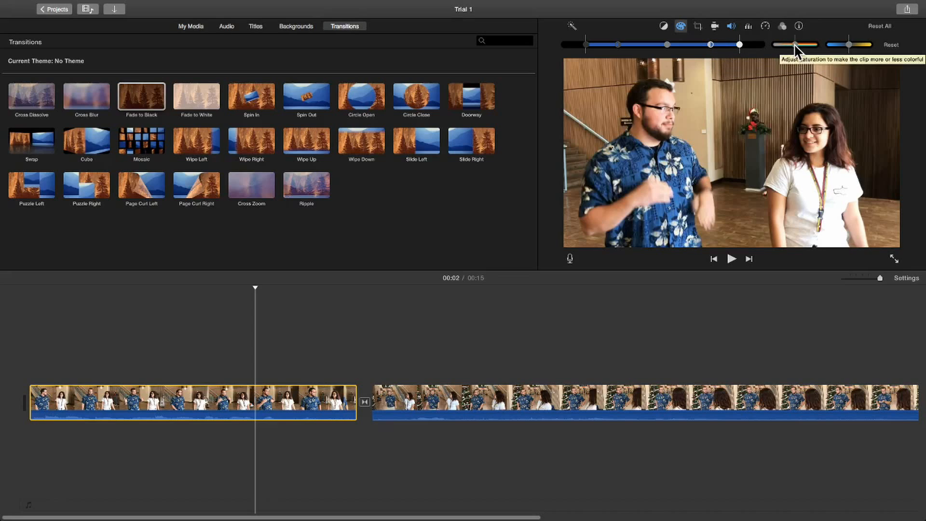
pyautogui.moveTo(795, 42); pyautogui.dragTo(848, 45)
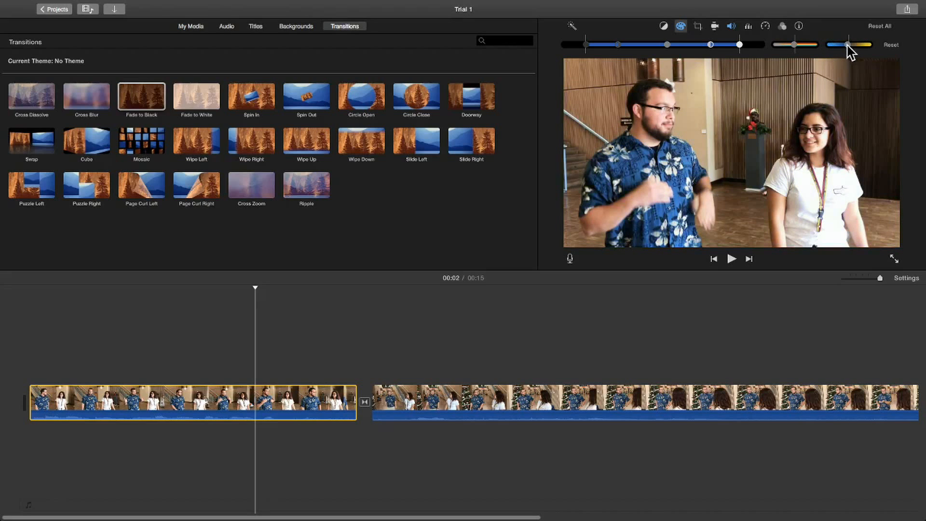
pyautogui.click(572, 26)
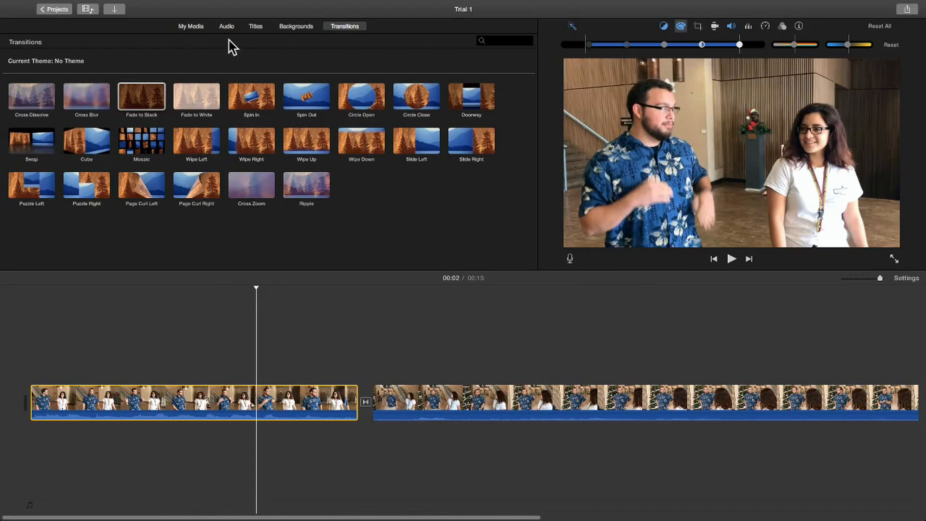
# Browse the sound effects library and preview the Walrus Roar and Bark sounds.
pyautogui.click(227, 28)
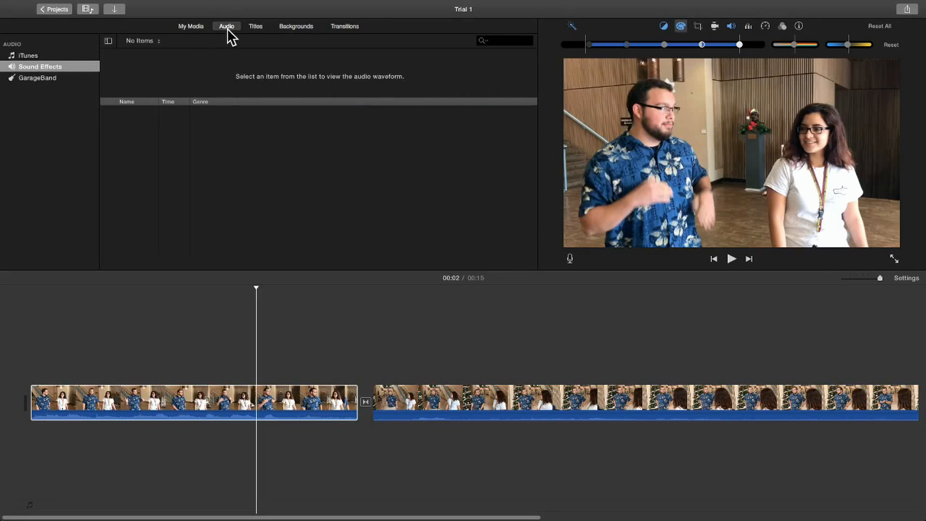
pyautogui.click(62, 67)
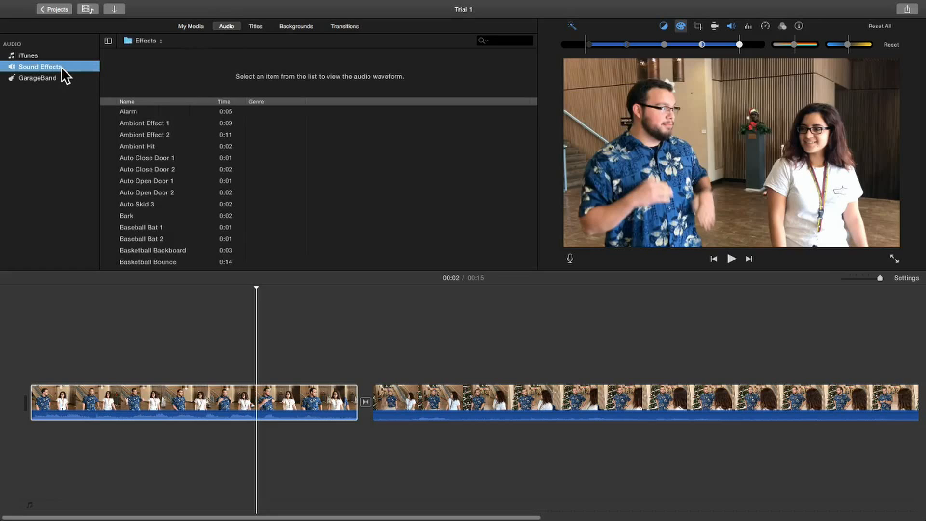
pyautogui.click(109, 171)
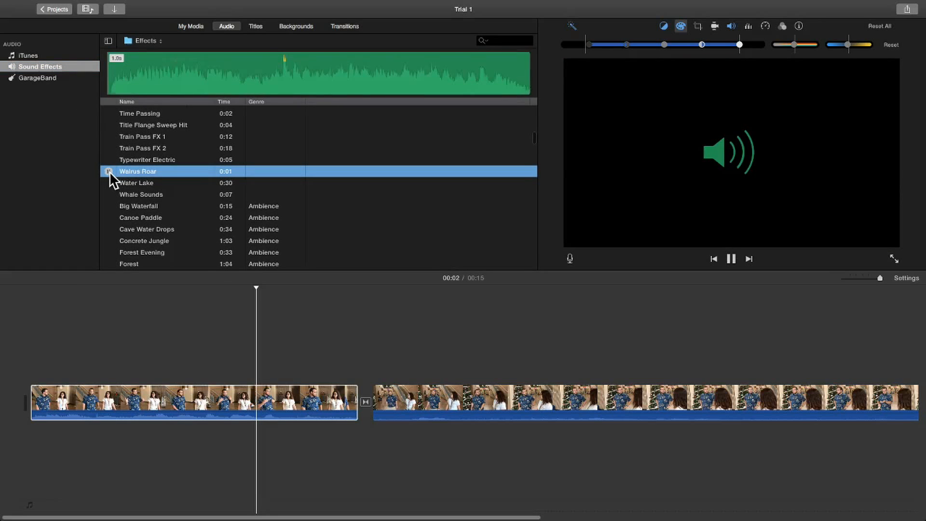
pyautogui.scroll(-5, 145, 183)
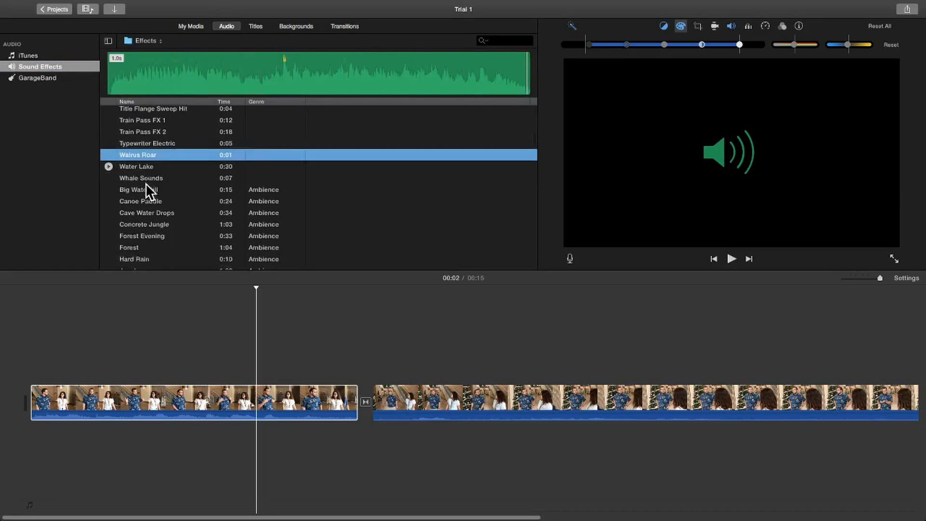
pyautogui.click(109, 204)
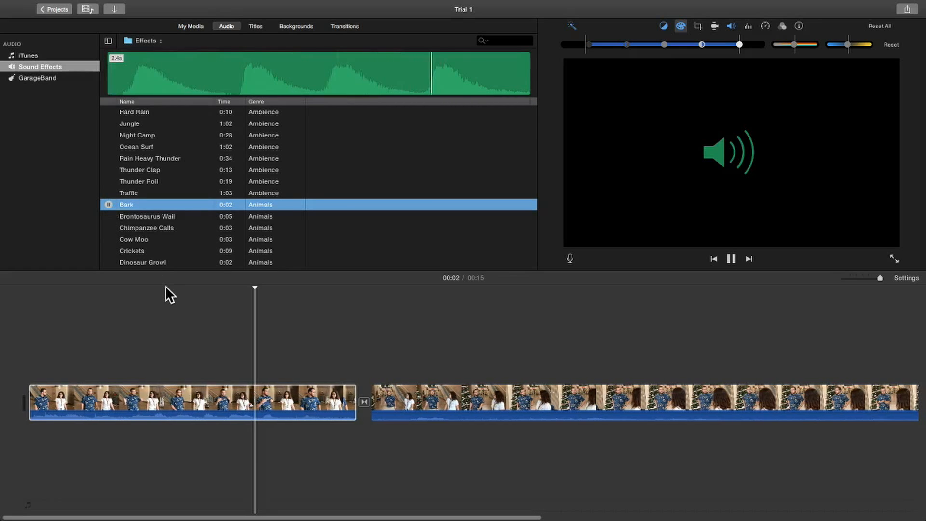
pyautogui.click(311, 326)
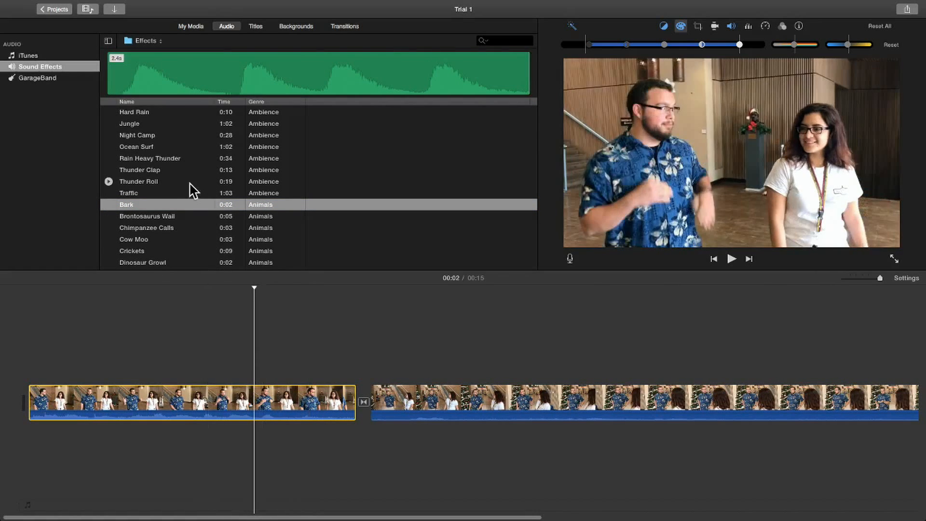
# Add the Bark sound effect beneath the start of the first clip and trim its end to 2.1 s.
pyautogui.click(157, 208)
pyautogui.moveTo(157, 210); pyautogui.dragTo(34, 502)
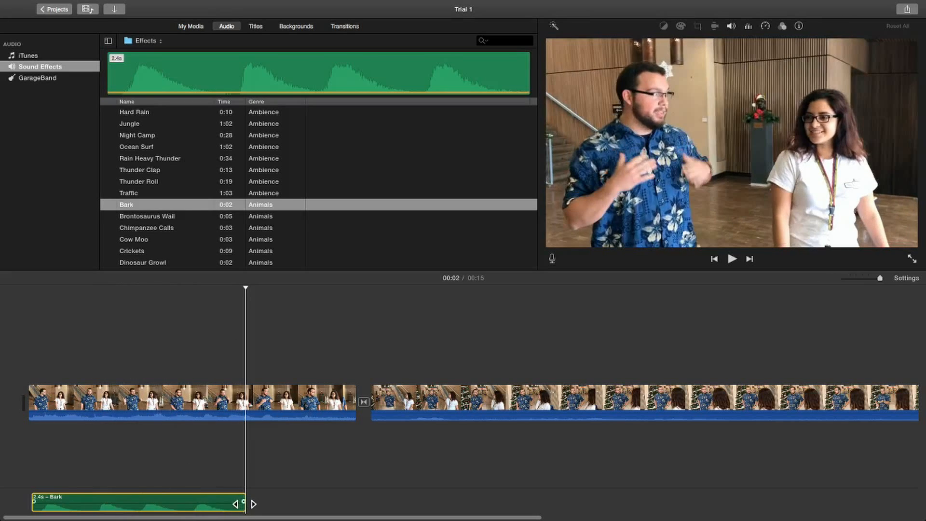
pyautogui.moveTo(245, 504); pyautogui.dragTo(215, 504)
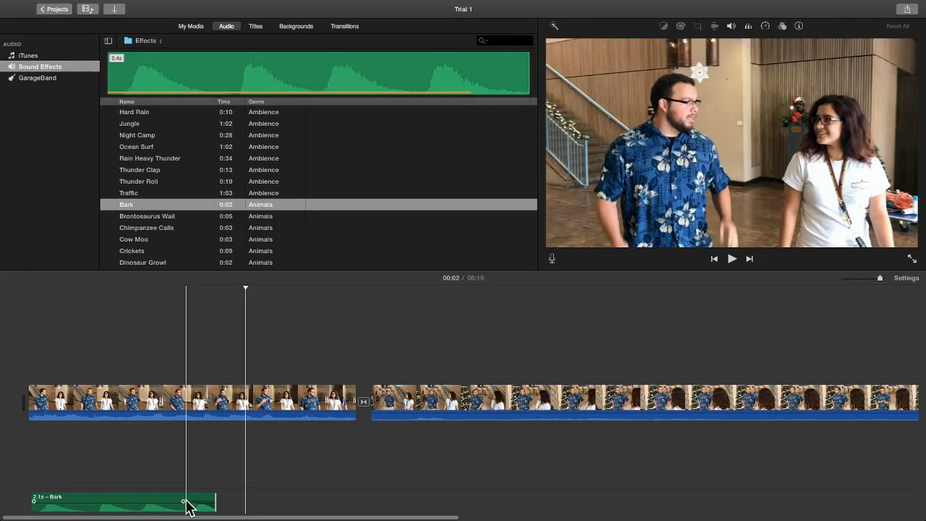
# Undo the last fade-out and end-trim edits on the Bark sound effect in the timeline.
pyautogui.press('super+z')
pyautogui.press('super+z')
pyautogui.press('super+z')
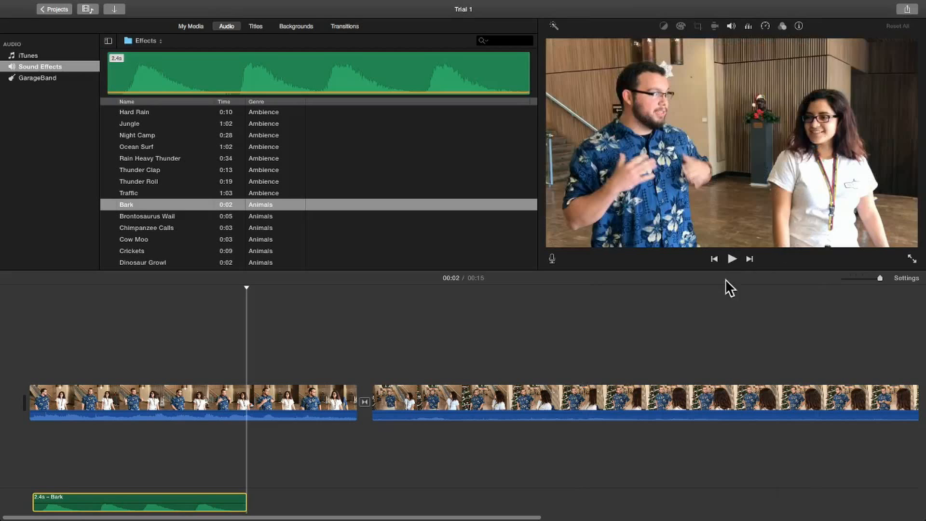
# Examine the sharing destinations and the resolution and quality options for exporting the movie as a file, and dismiss the export.
pyautogui.click(906, 11)
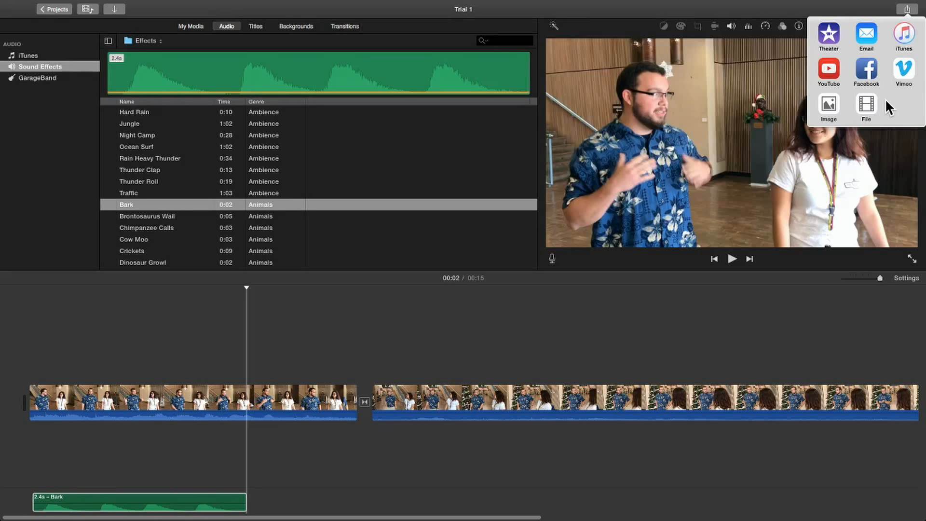
pyautogui.click(905, 9)
pyautogui.click(905, 10)
pyautogui.click(905, 10)
pyautogui.click(905, 10)
pyautogui.click(906, 10)
pyautogui.click(905, 9)
pyautogui.click(867, 104)
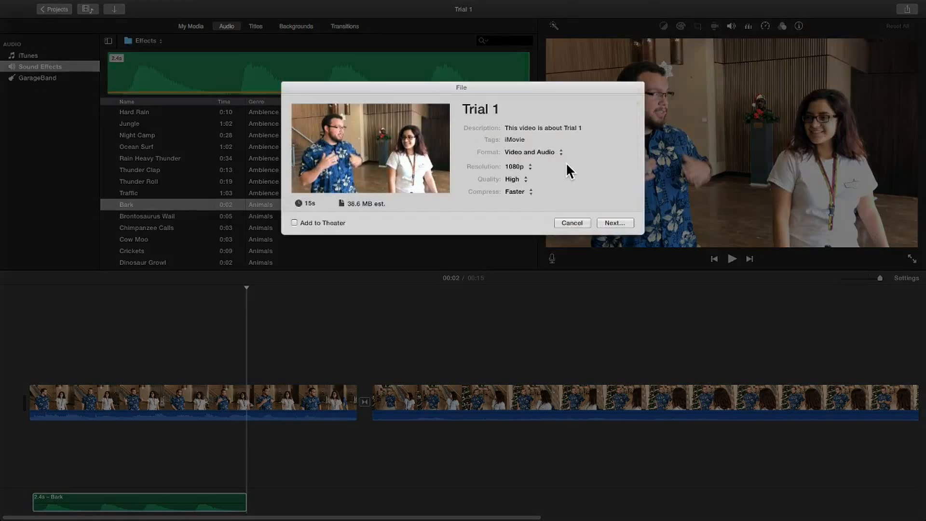
pyautogui.click(528, 166)
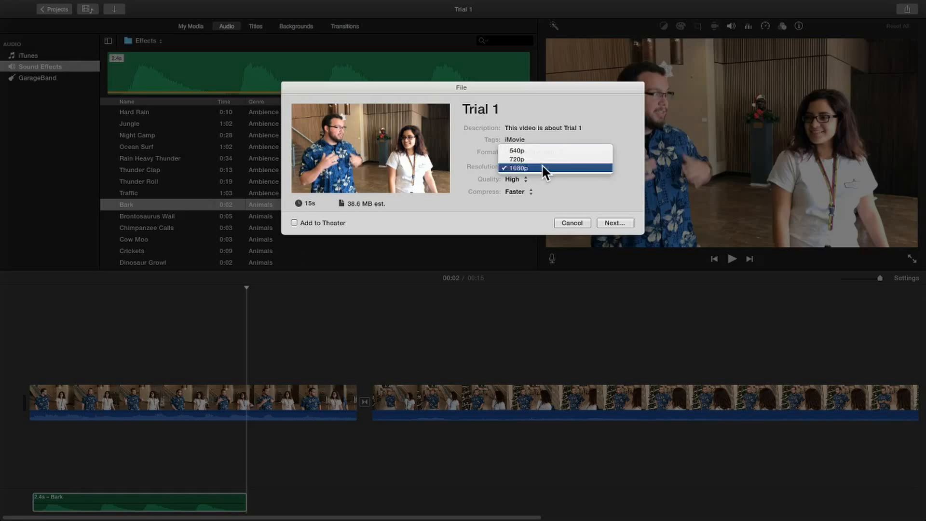
pyautogui.click(542, 164)
pyautogui.click(527, 176)
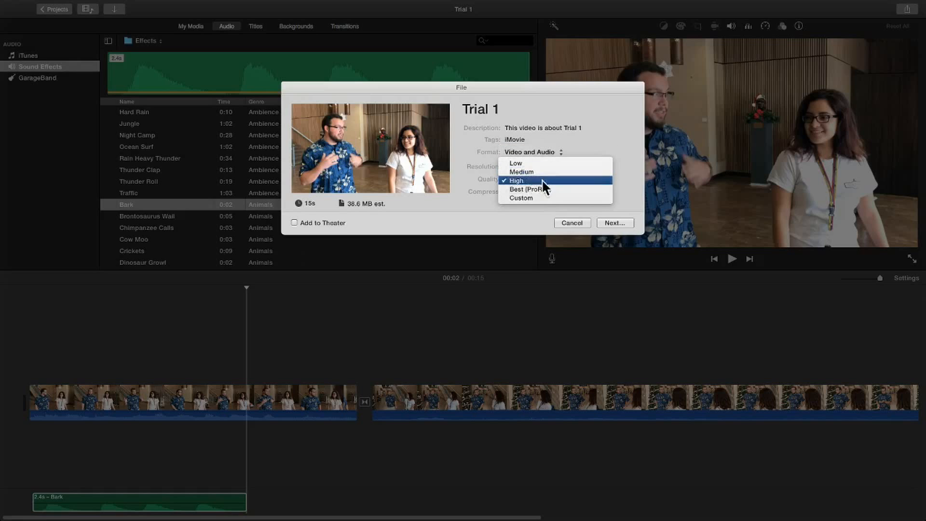
pyautogui.click(543, 180)
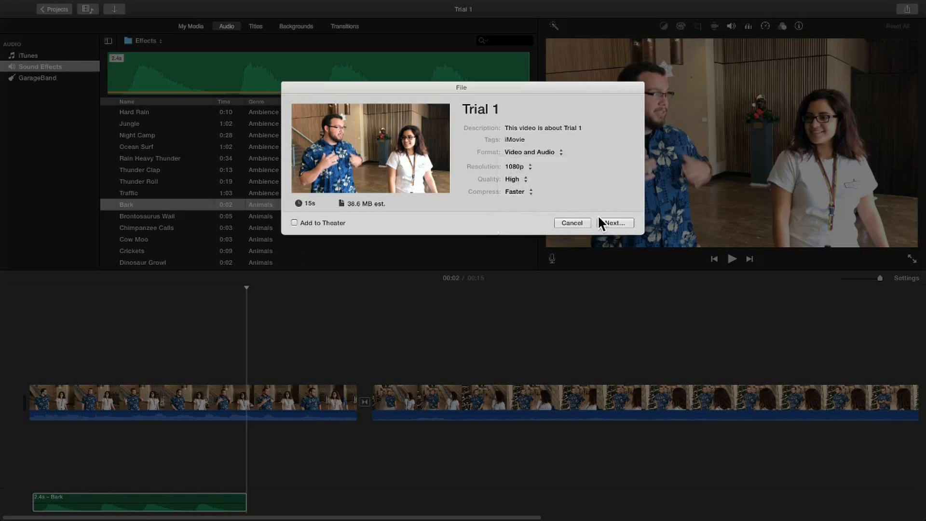
pyautogui.click(573, 221)
# Check the YouTube sharing settings for the movie and close them without publishing.
pyautogui.click(905, 12)
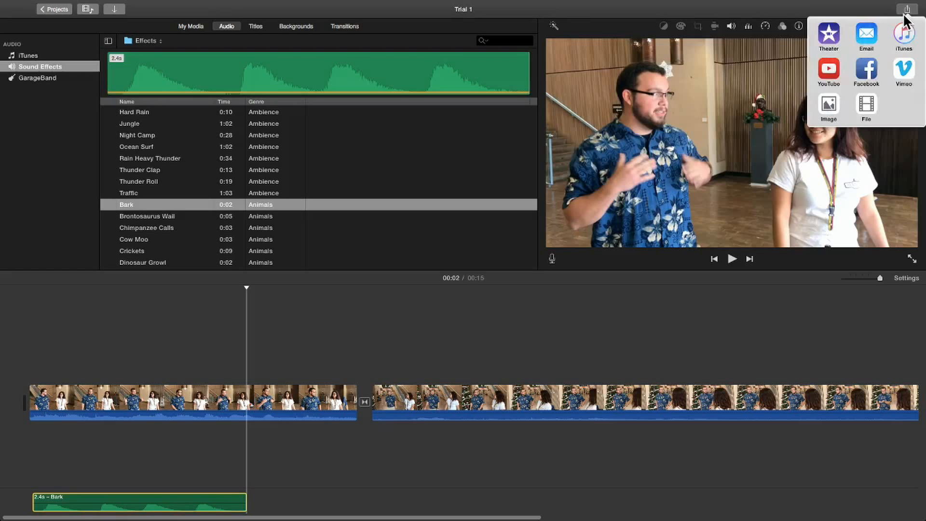
pyautogui.click(829, 68)
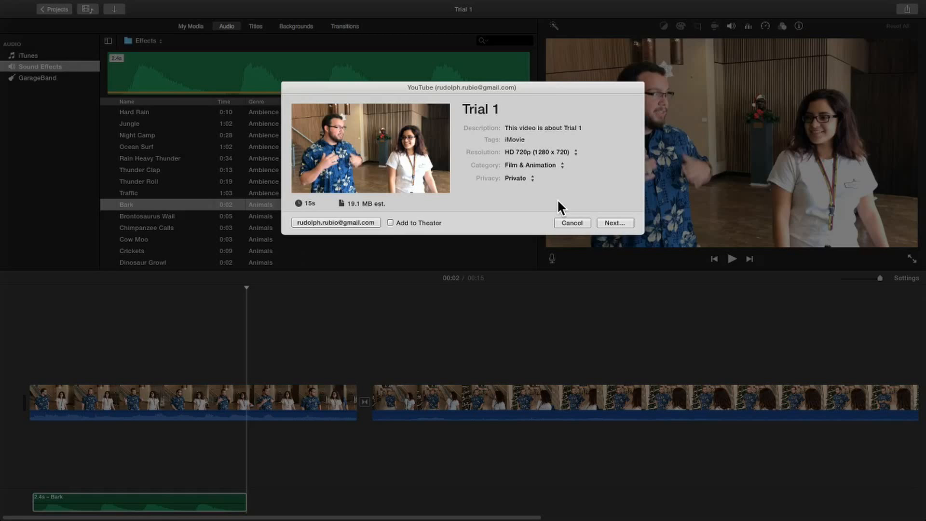
pyautogui.click(578, 220)
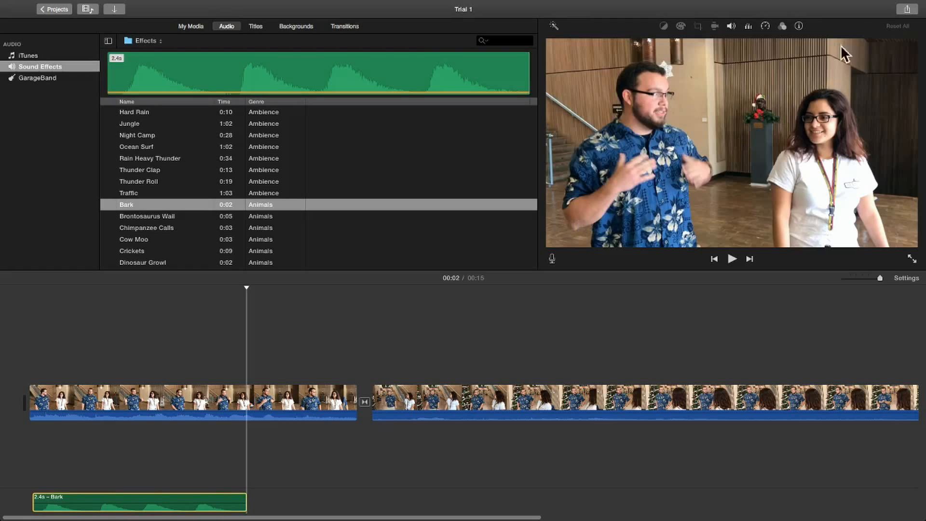
# Export the movie as a video file titled Trial 1 FINISHED and save it to the Desktop.
pyautogui.click(905, 9)
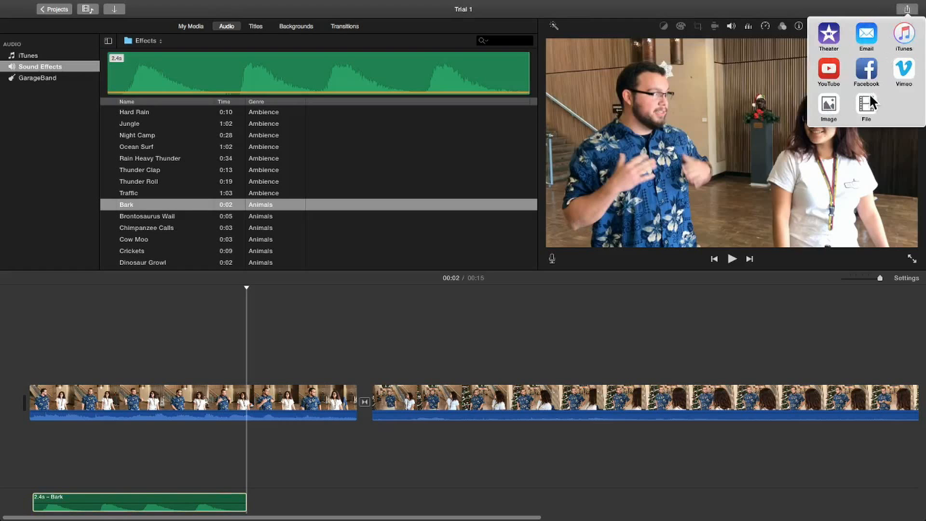
pyautogui.click(867, 103)
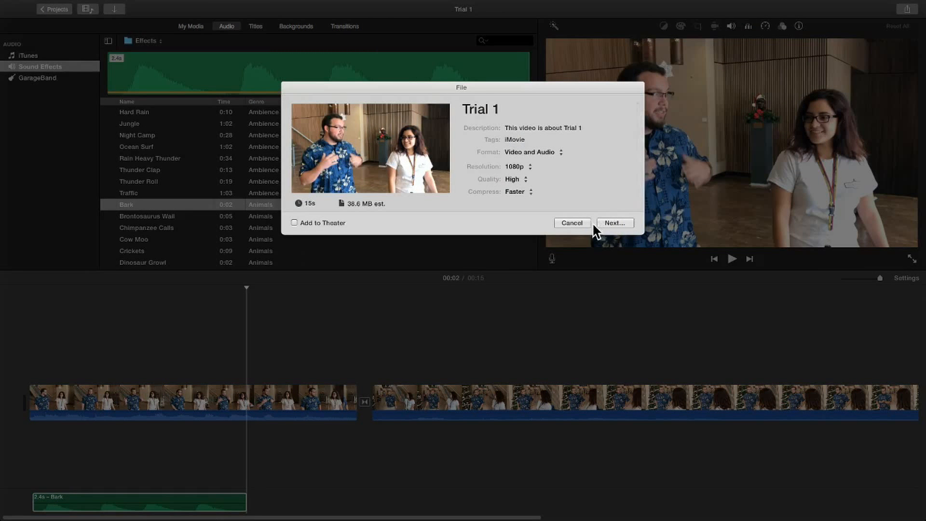
pyautogui.click(505, 107)
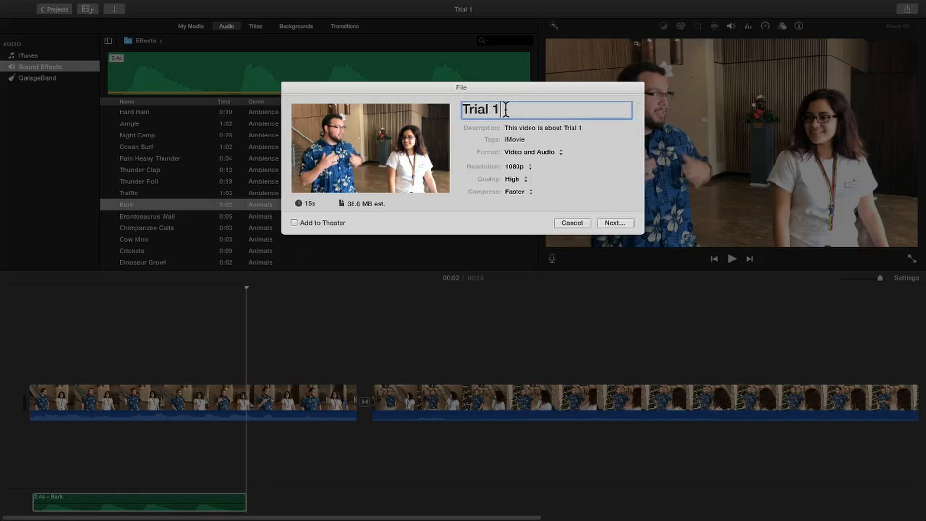
pyautogui.write('FINISHED')
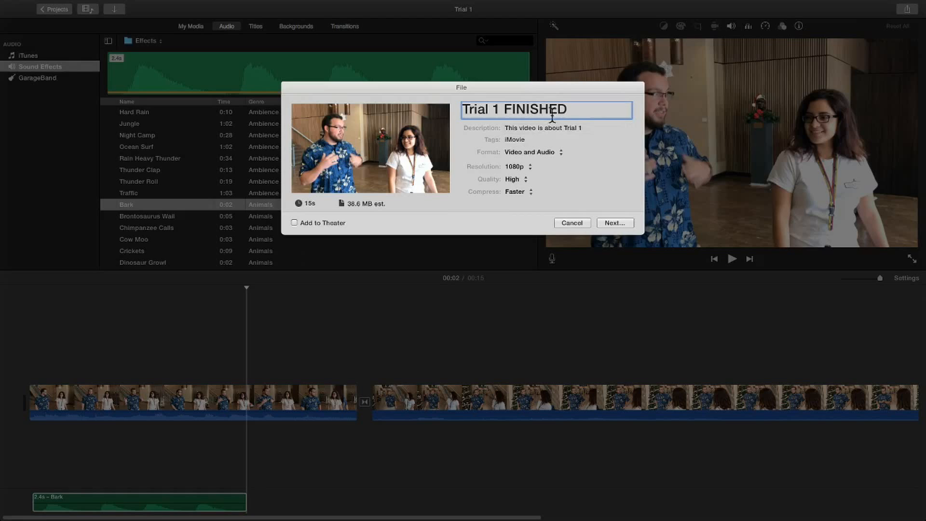
pyautogui.click(612, 222)
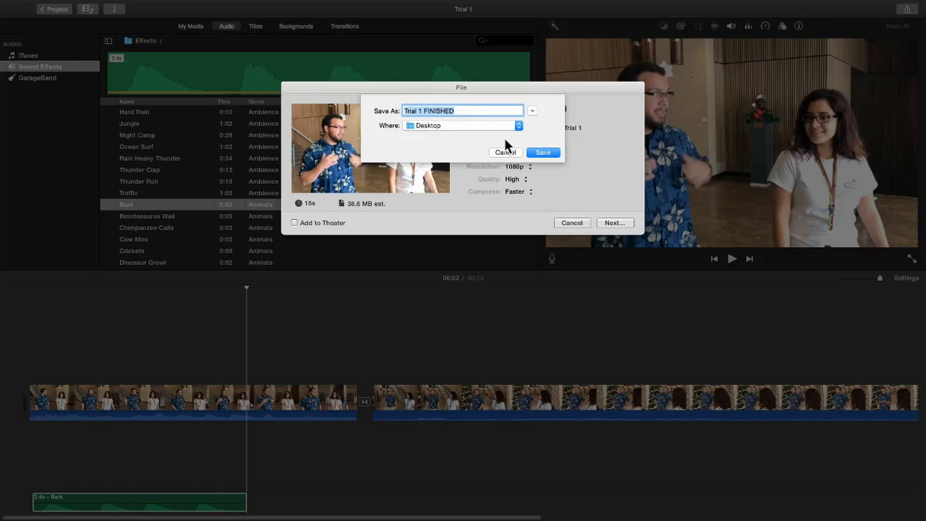
pyautogui.click(550, 151)
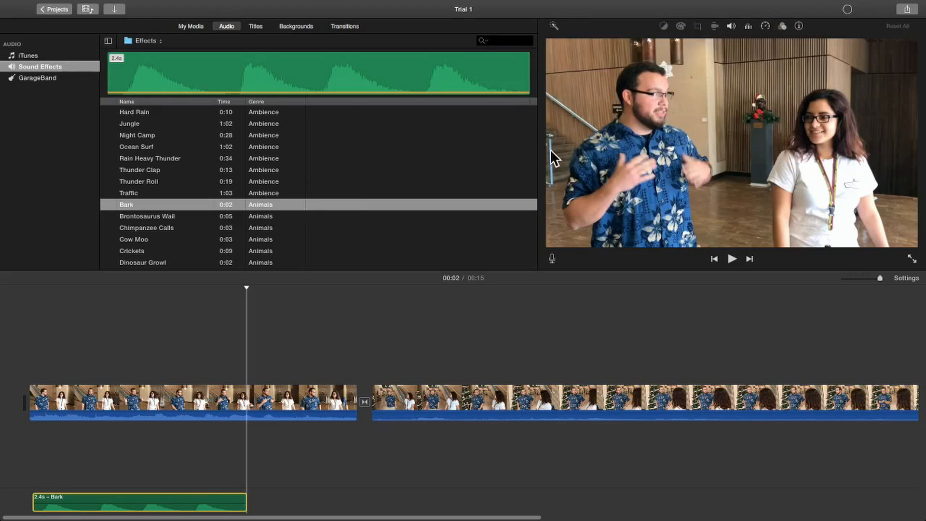